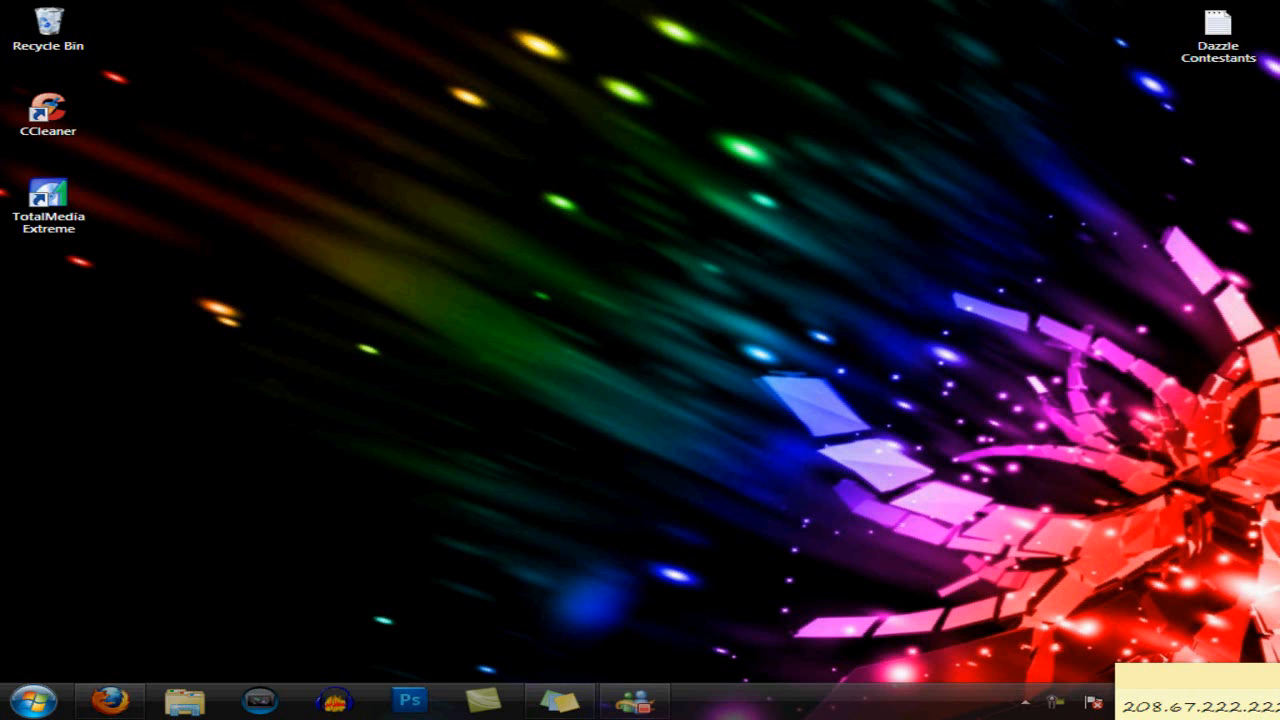
# - Bring up the Start menu, close it, and bring it up again
pyautogui.click(33, 702)
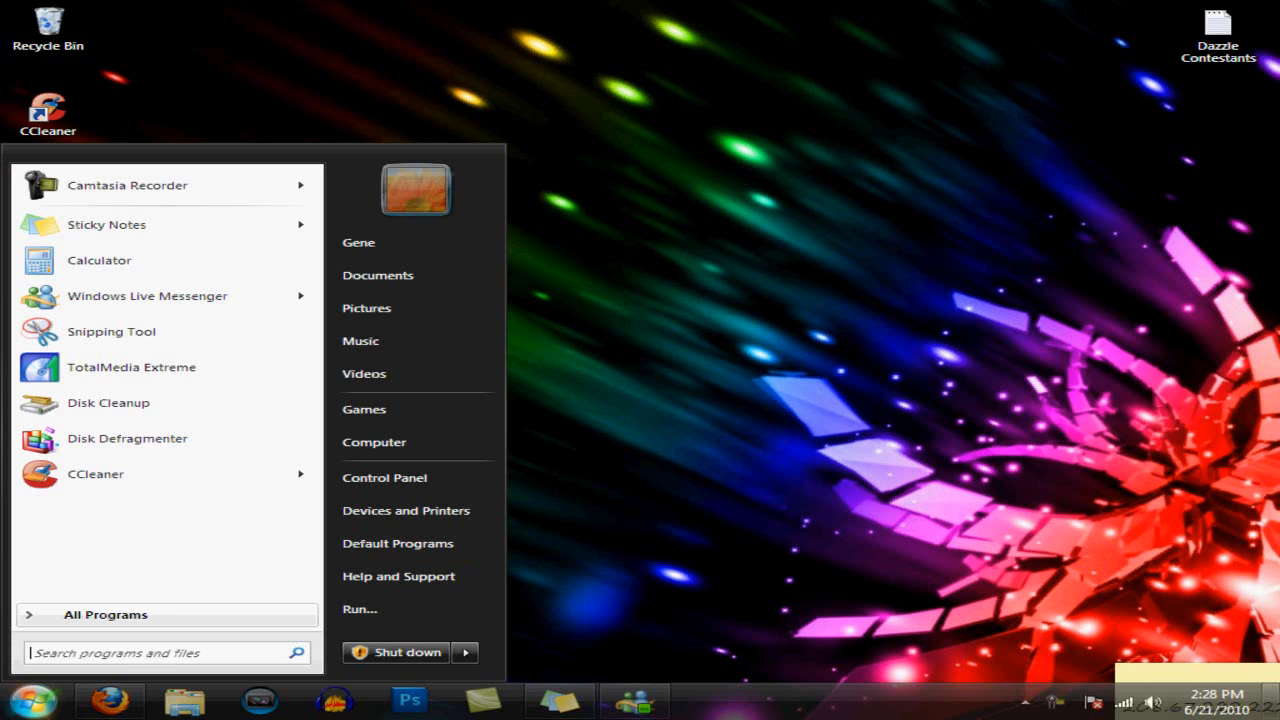
pyautogui.click(33, 702)
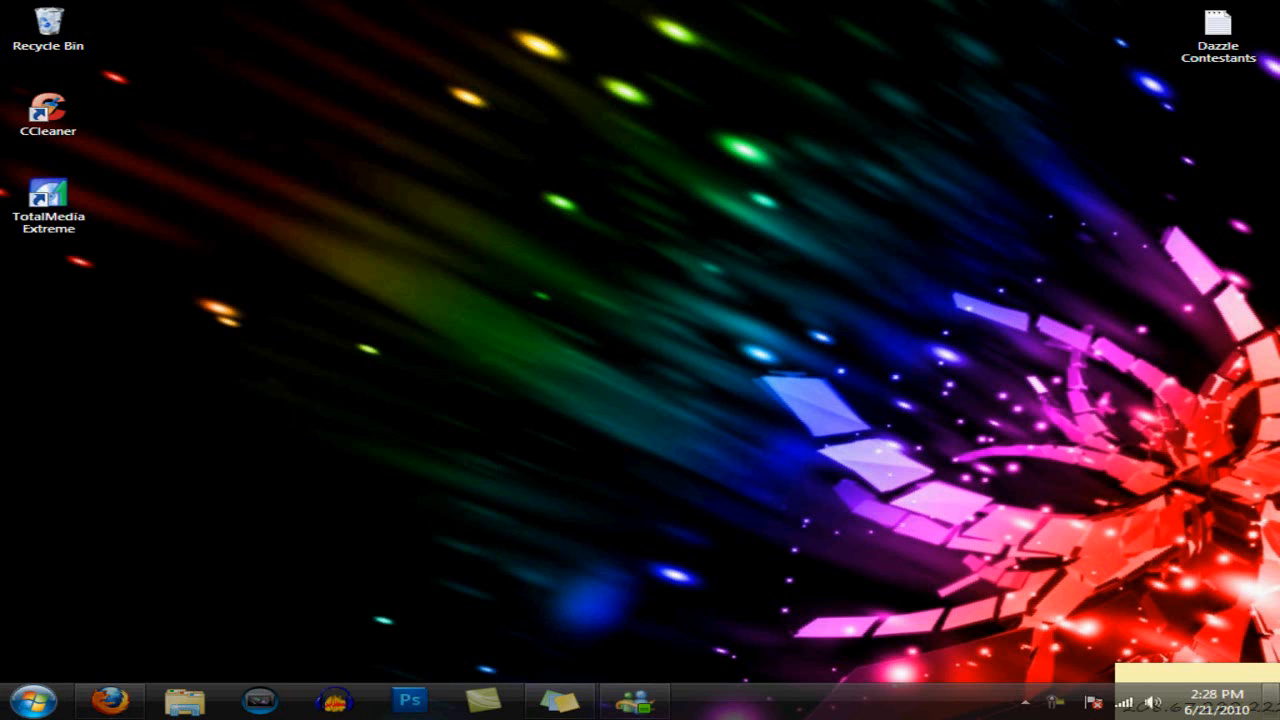
pyautogui.click(33, 702)
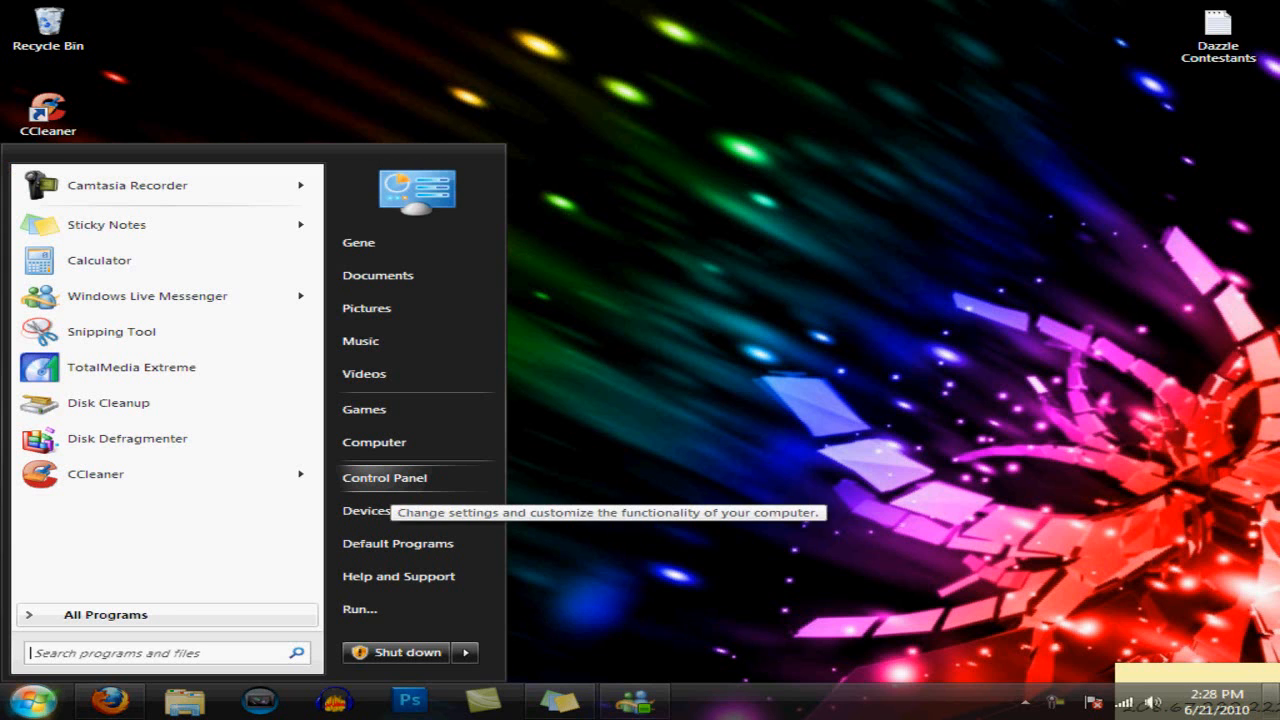
# - Reach the Network and Sharing Center via Control Panel's Network and Internet category
pyautogui.click(385, 478)
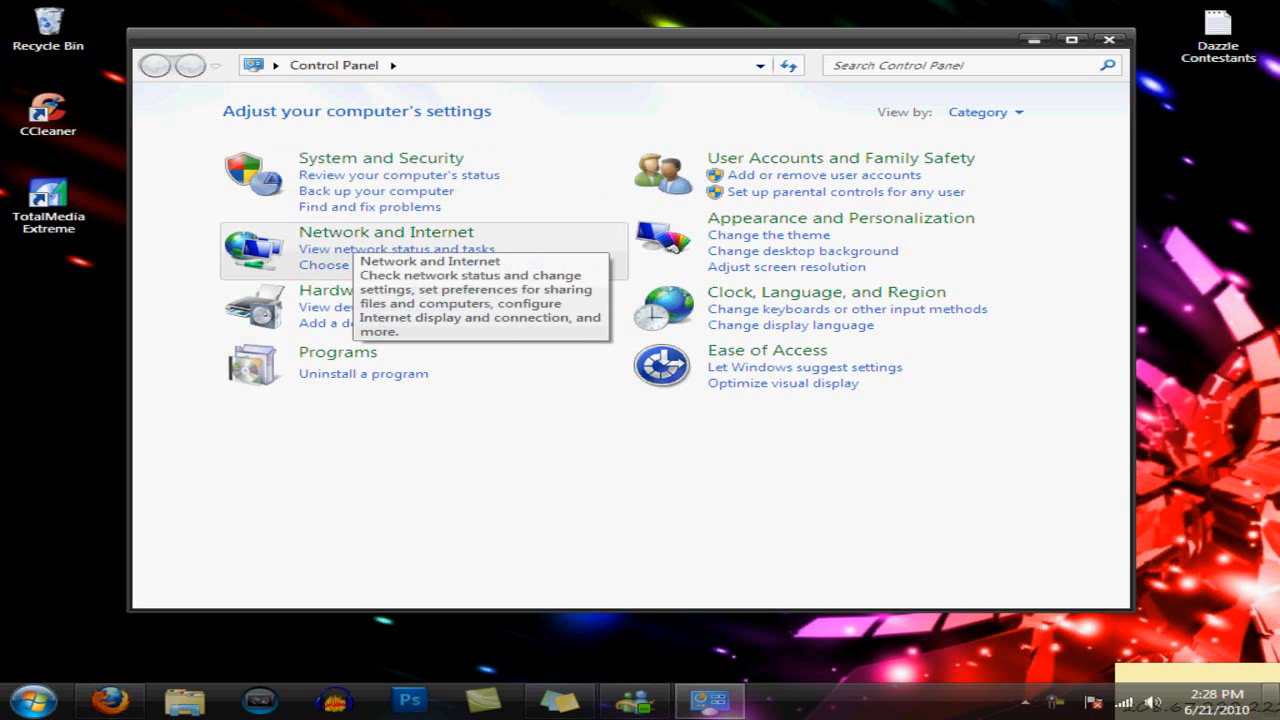
pyautogui.click(386, 232)
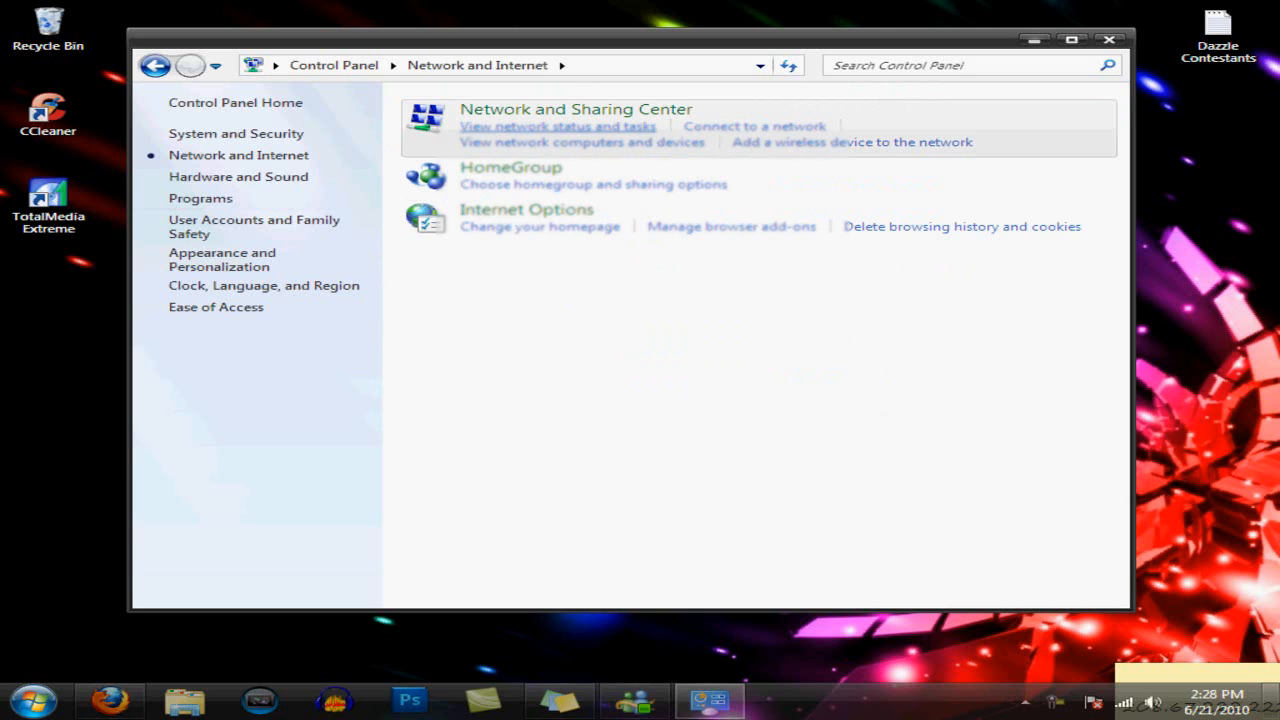
pyautogui.click(576, 109)
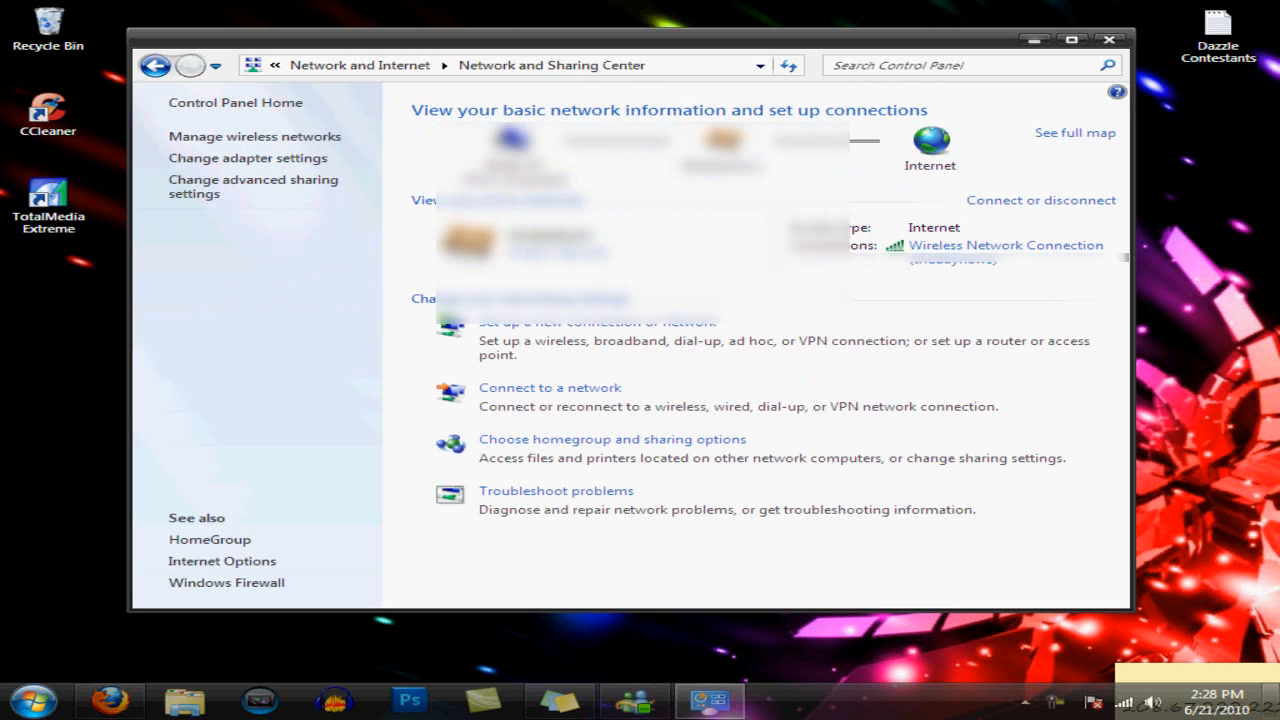
# - Reach the Wireless Network Connection's Internet Protocol Version 4 (TCP/IPv4) properties
pyautogui.click(1005, 245)
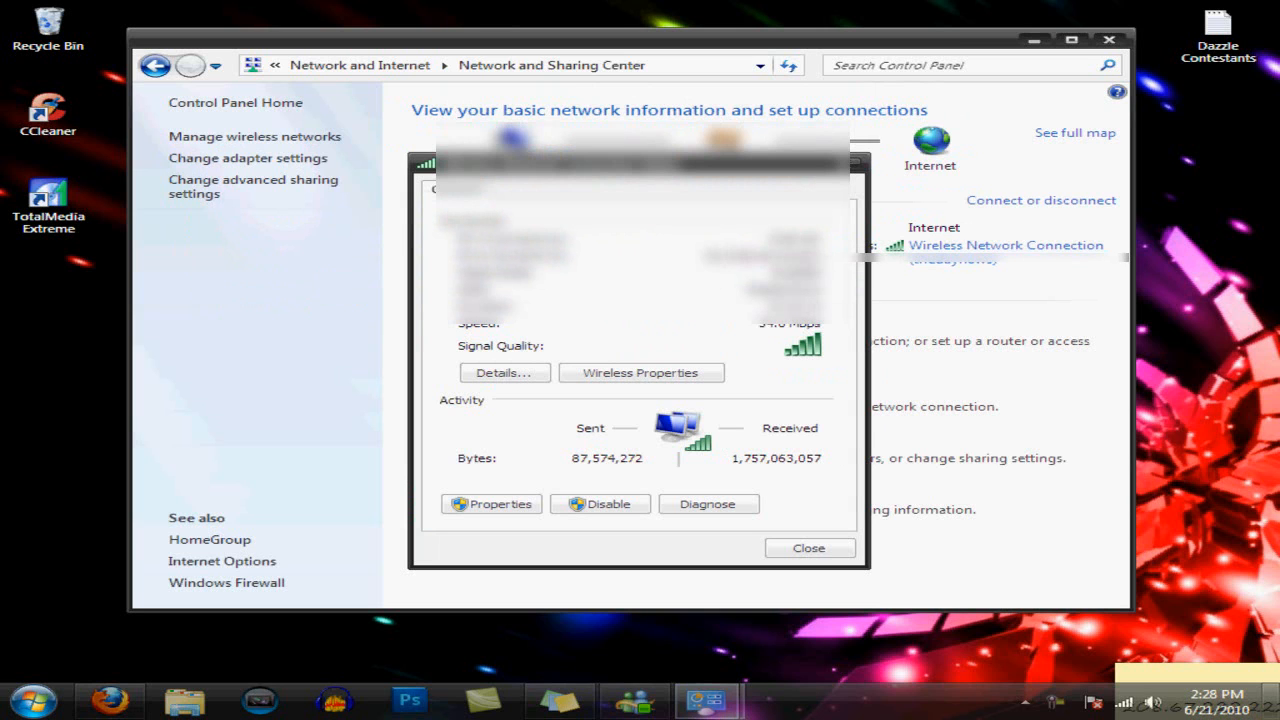
pyautogui.click(491, 504)
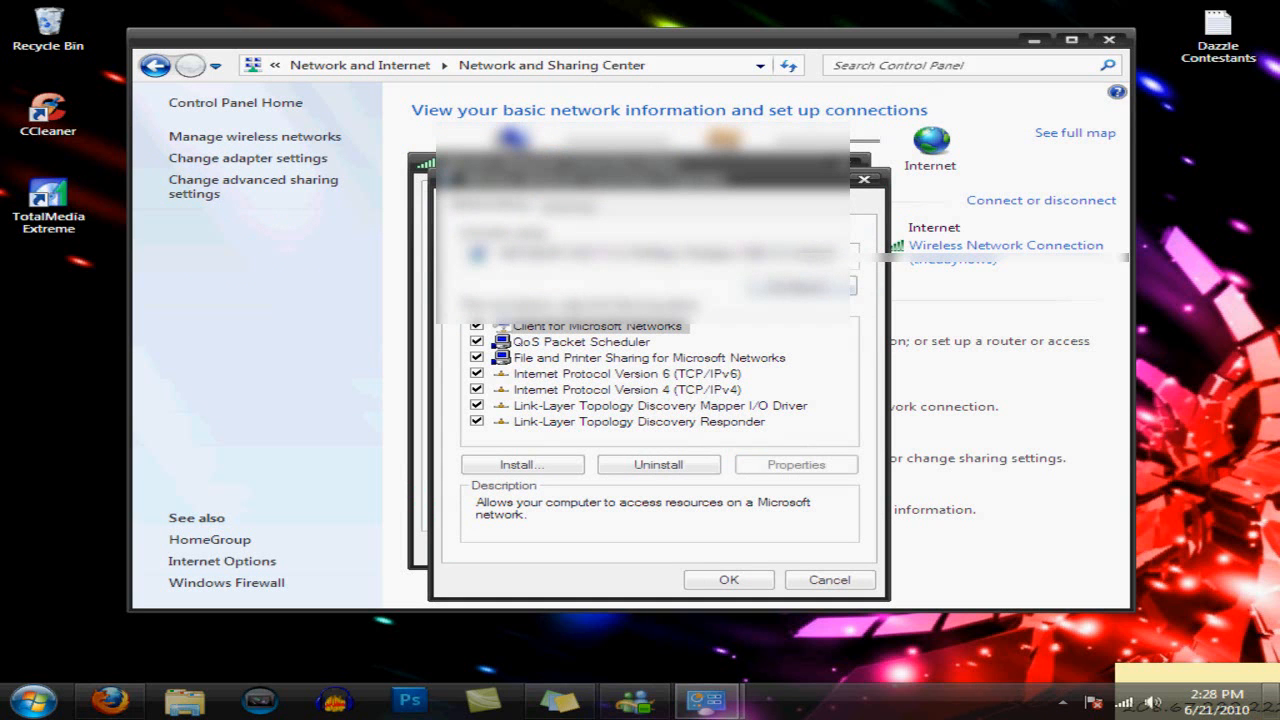
pyautogui.click(626, 389)
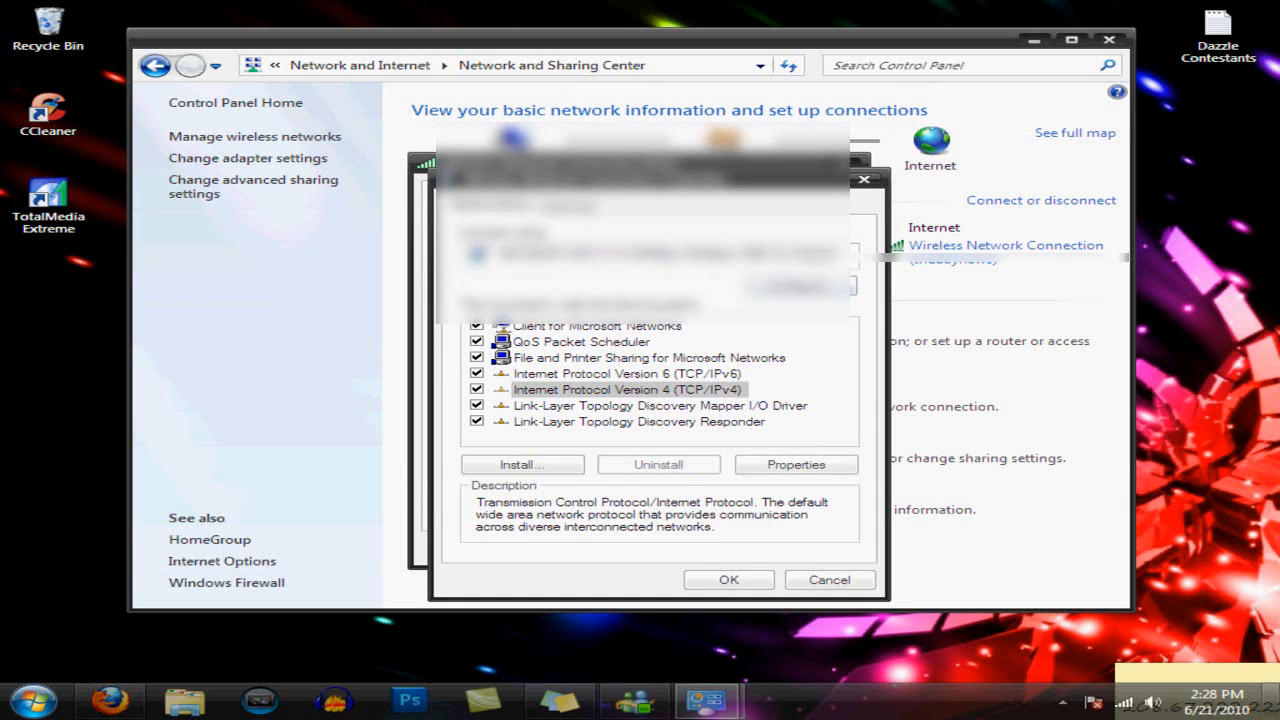
pyautogui.click(796, 464)
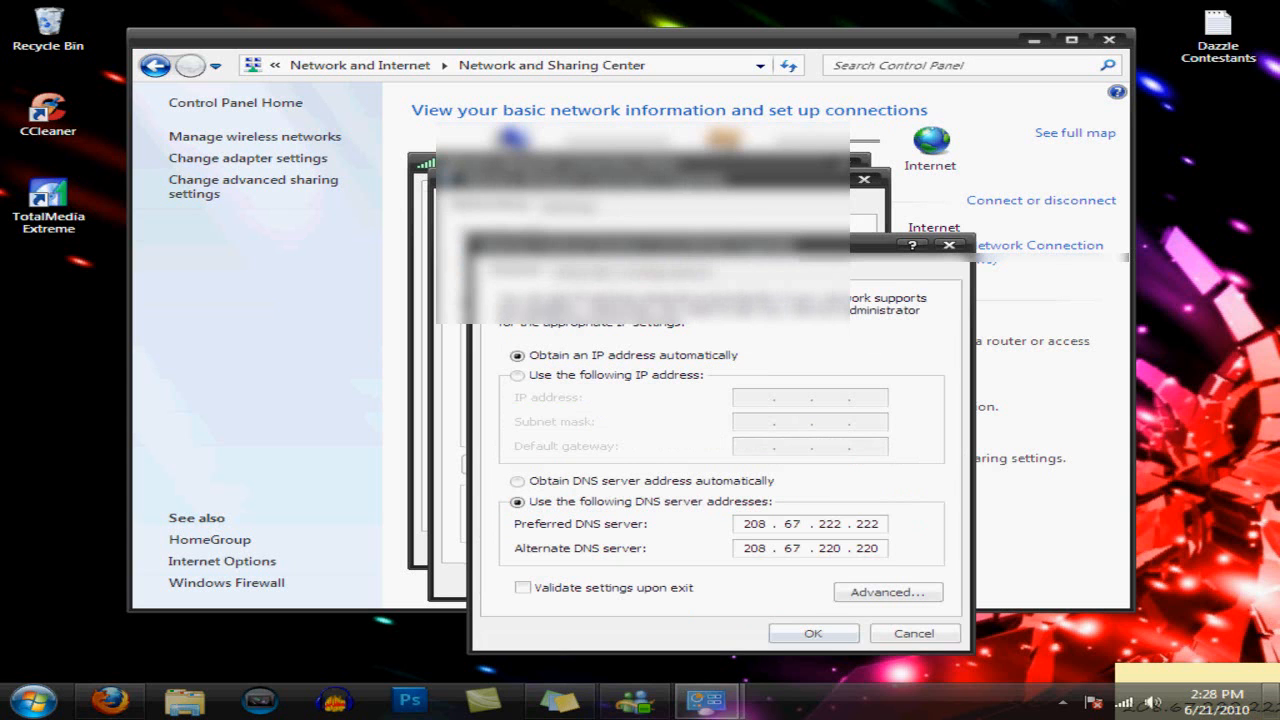
# - Clear the old DNS addresses by toggling automatic DNS, then choose manual DNS entry again
pyautogui.click(517, 481)
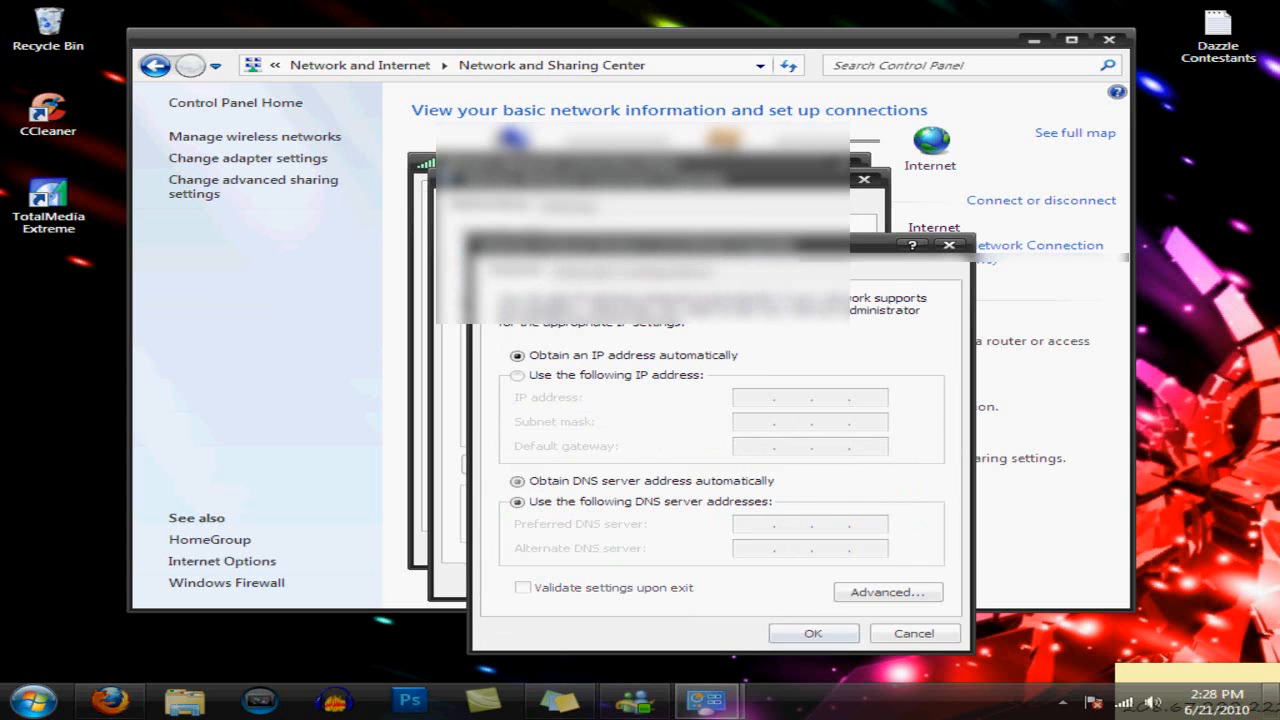
pyautogui.moveTo(880, 246); pyautogui.dragTo(885, 159)
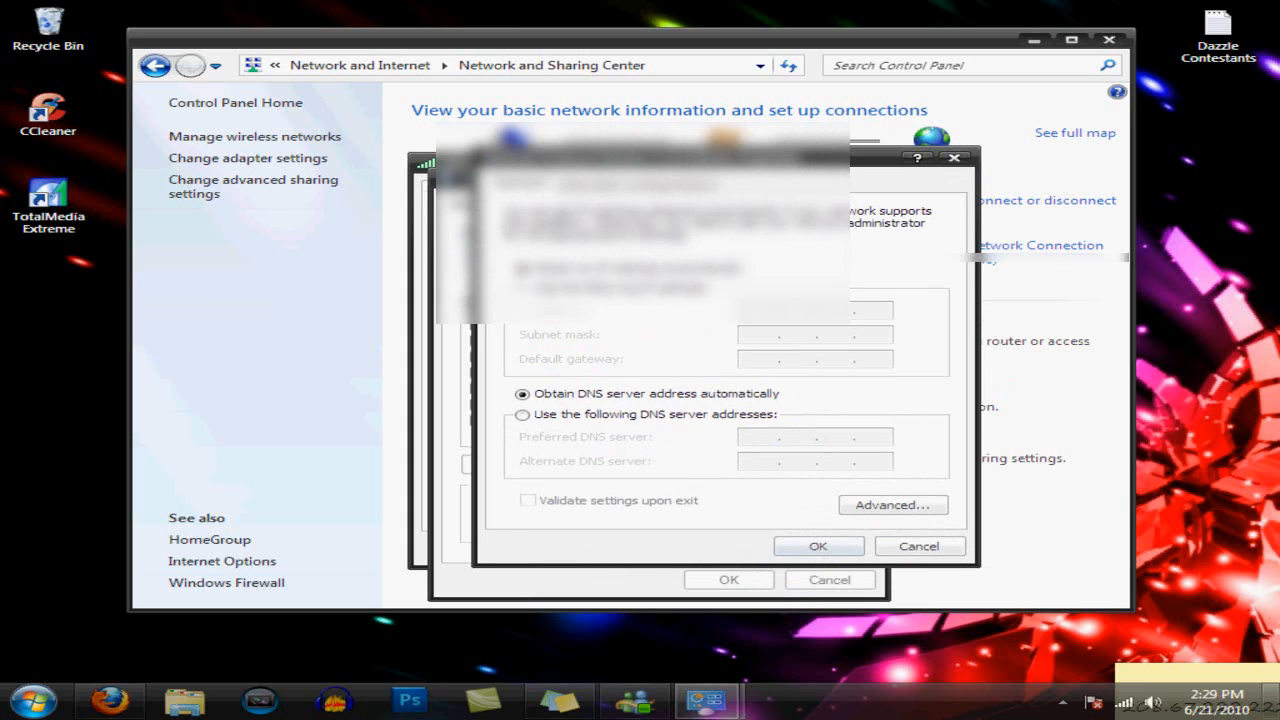
pyautogui.click(522, 415)
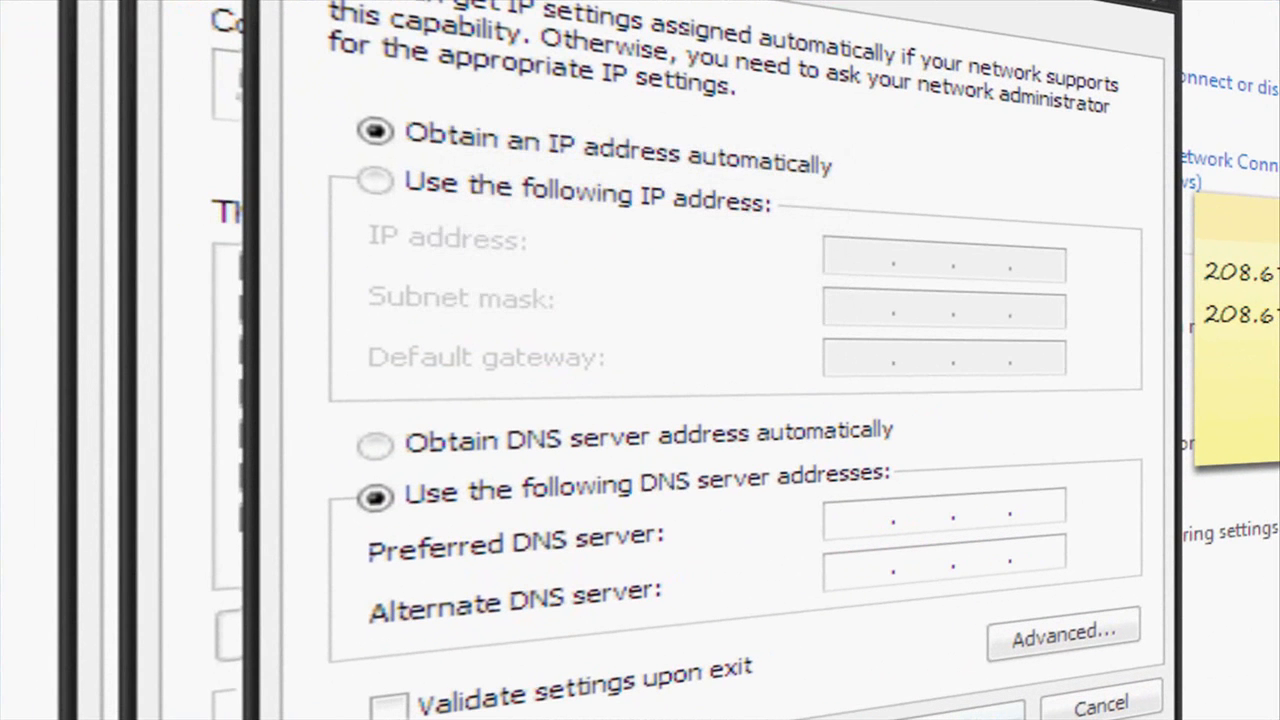
pyautogui.write('208.67..')
# - Enter DNS servers 208.67.222.222 and 208.67.220.220 and confirm the IPv4 and connection dialogs
pyautogui.press('.')
pyautogui.write('222 . 222')
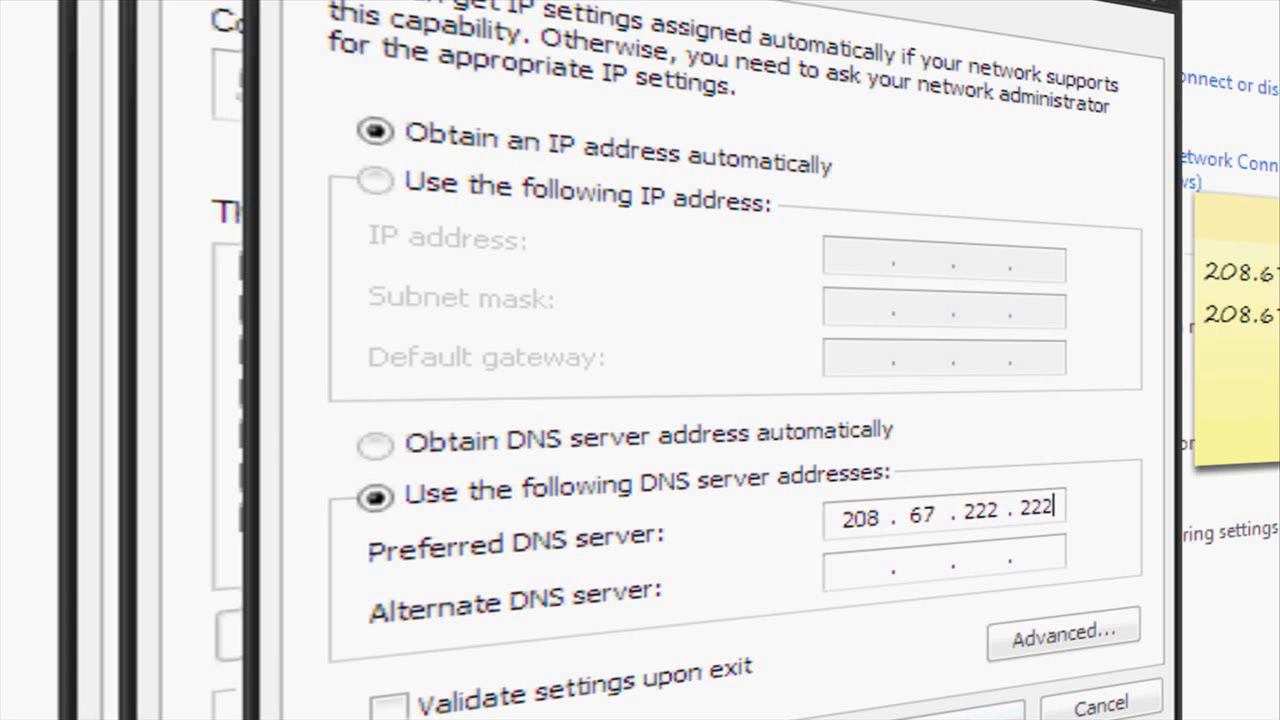
pyautogui.press('Tab')
pyautogui.write('208 . ')
pyautogui.write('67 . .')
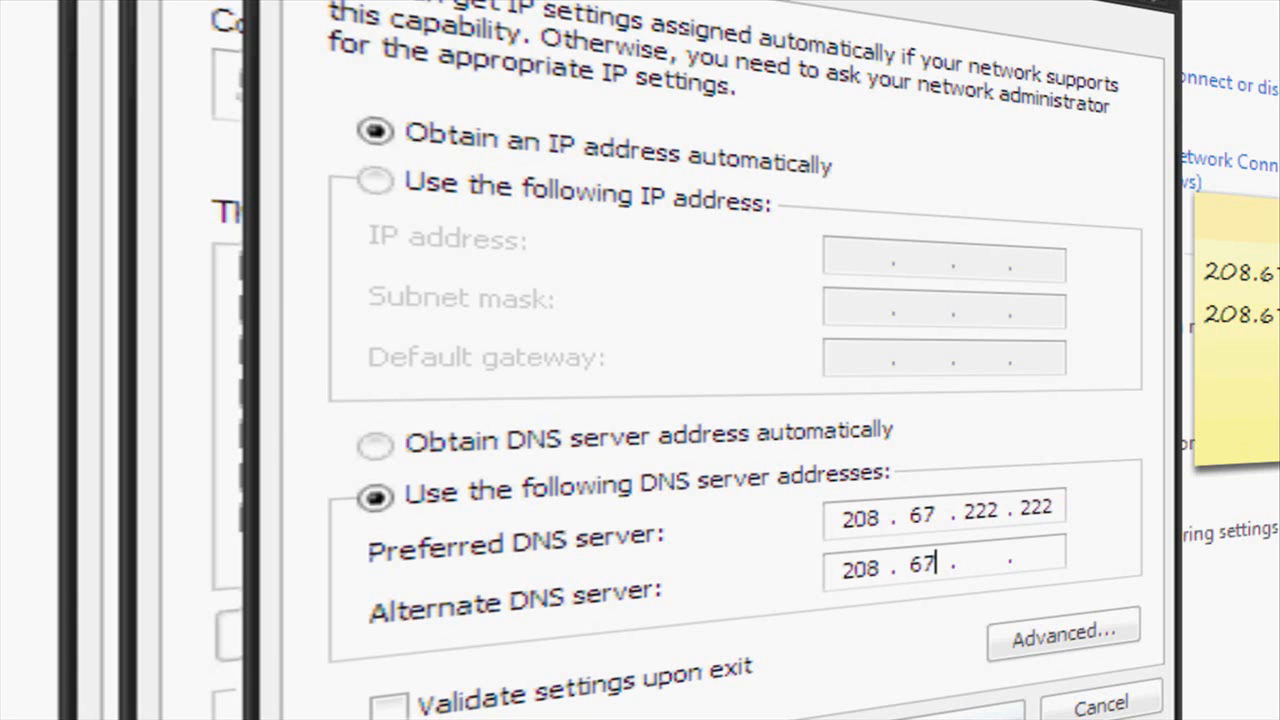
pyautogui.press('.')
pyautogui.write('220')
pyautogui.write('220')
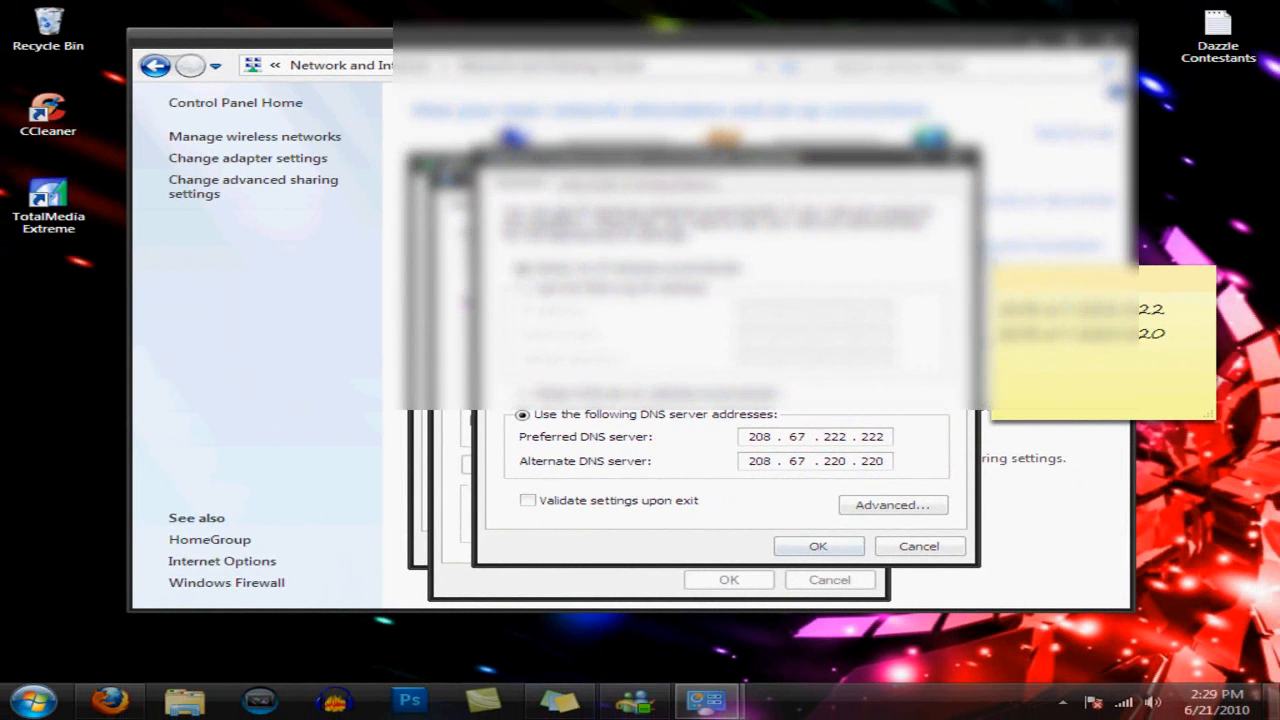
pyautogui.press('Return')
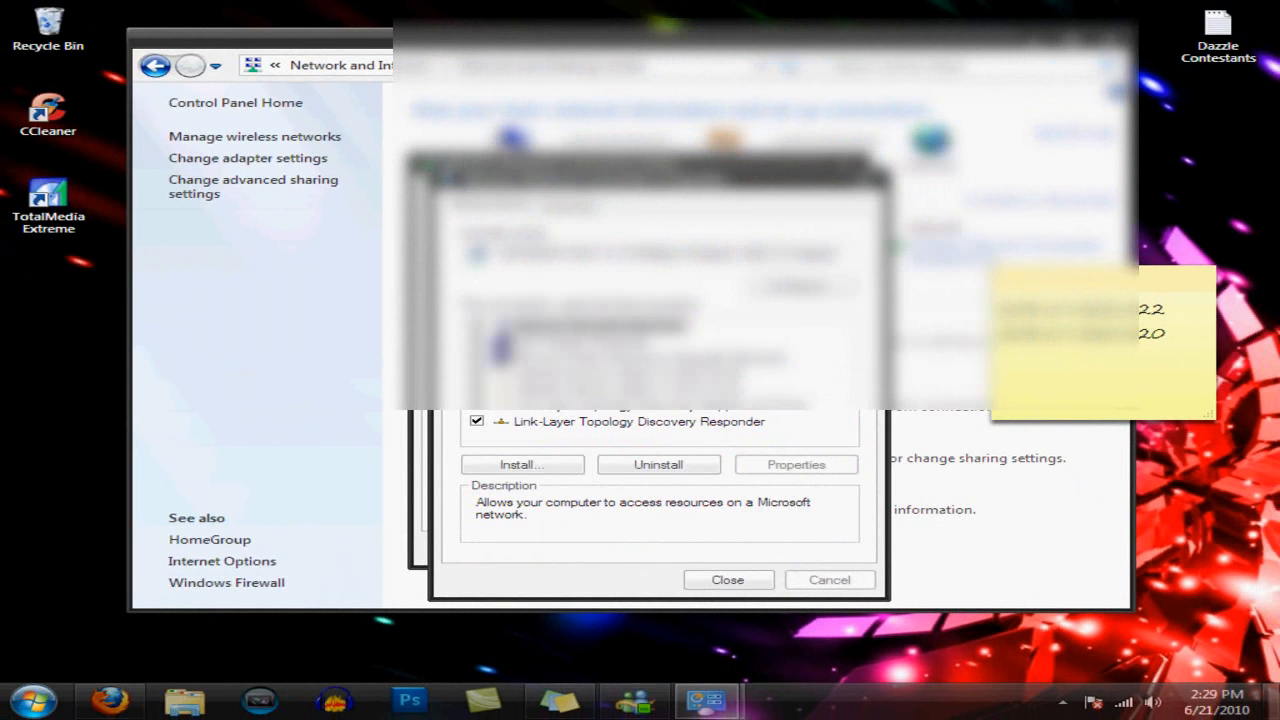
pyautogui.press('Return')
pyautogui.press('Return')
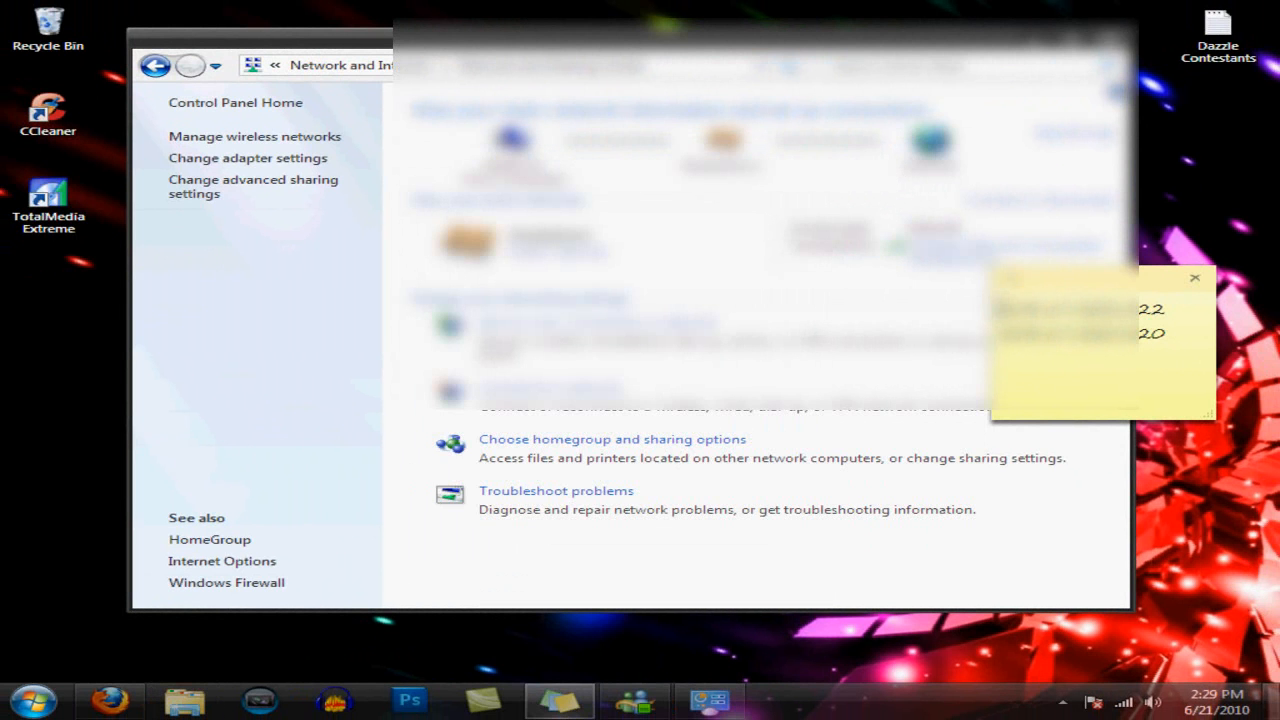
# - Close the Network and Sharing Center and bring Firefox to the front
pyautogui.click(1110, 36)
pyautogui.click(110, 700)
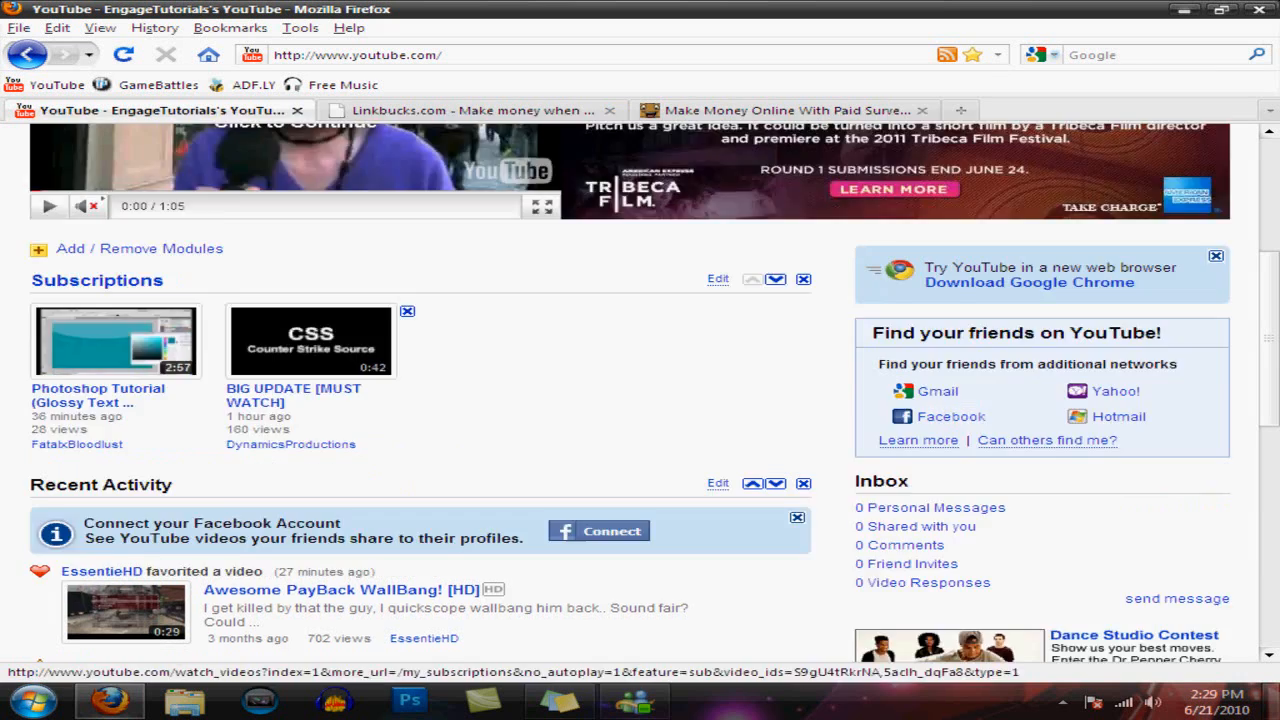
pyautogui.scroll(5, 640, 400)
# - Reload the YouTube page, then minimize Firefox to reveal the desktop DNS note
pyautogui.press('F5')
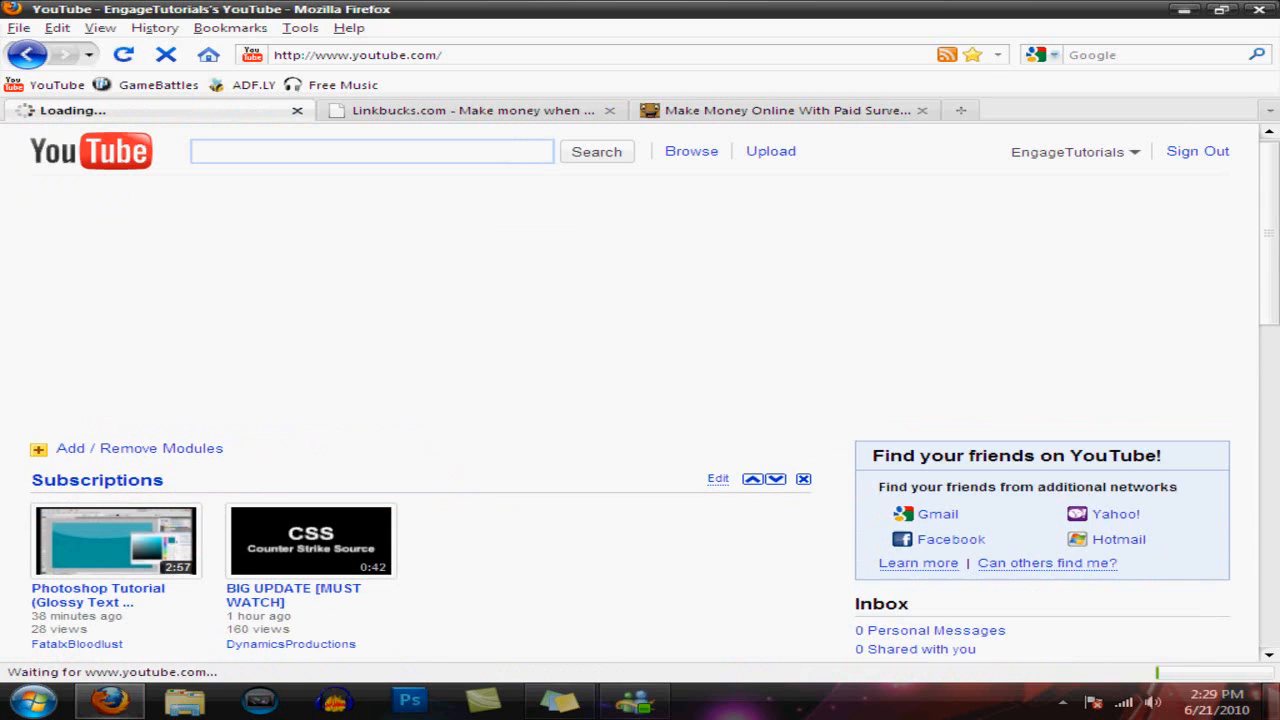
pyautogui.scroll(-3, 640, 400)
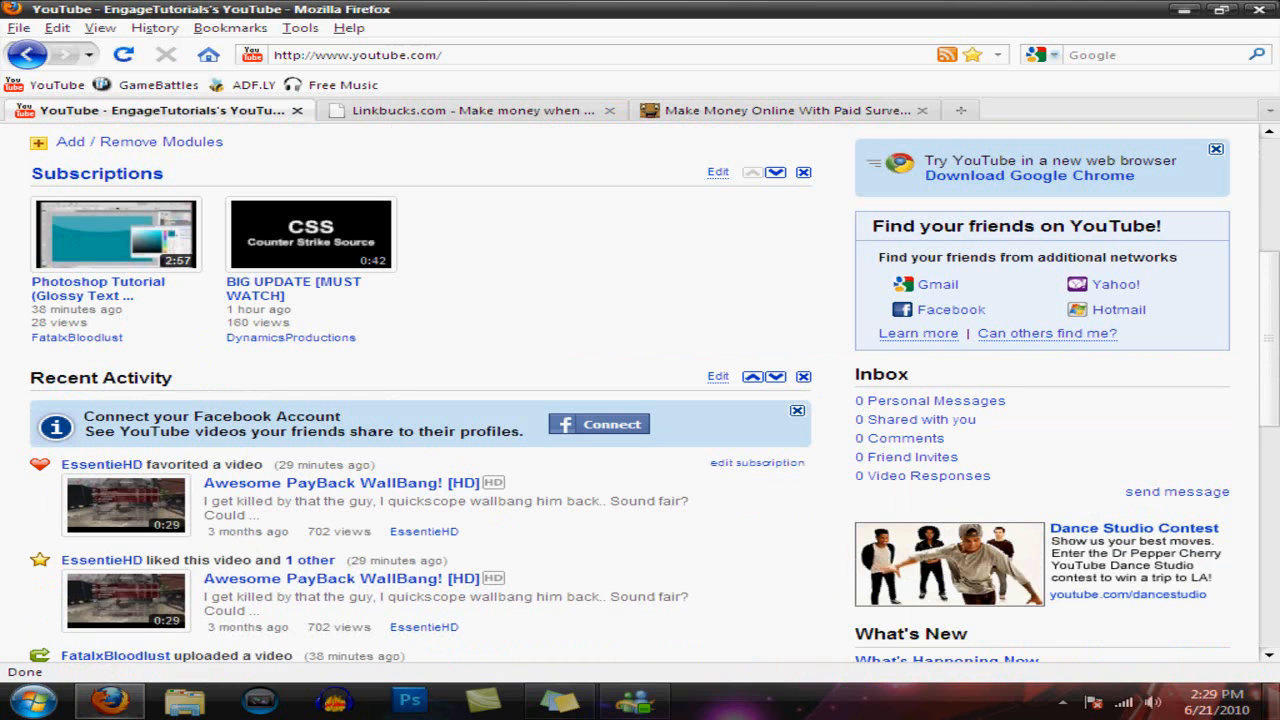
pyautogui.moveTo(690, 500); pyautogui.dragTo(264, 500)
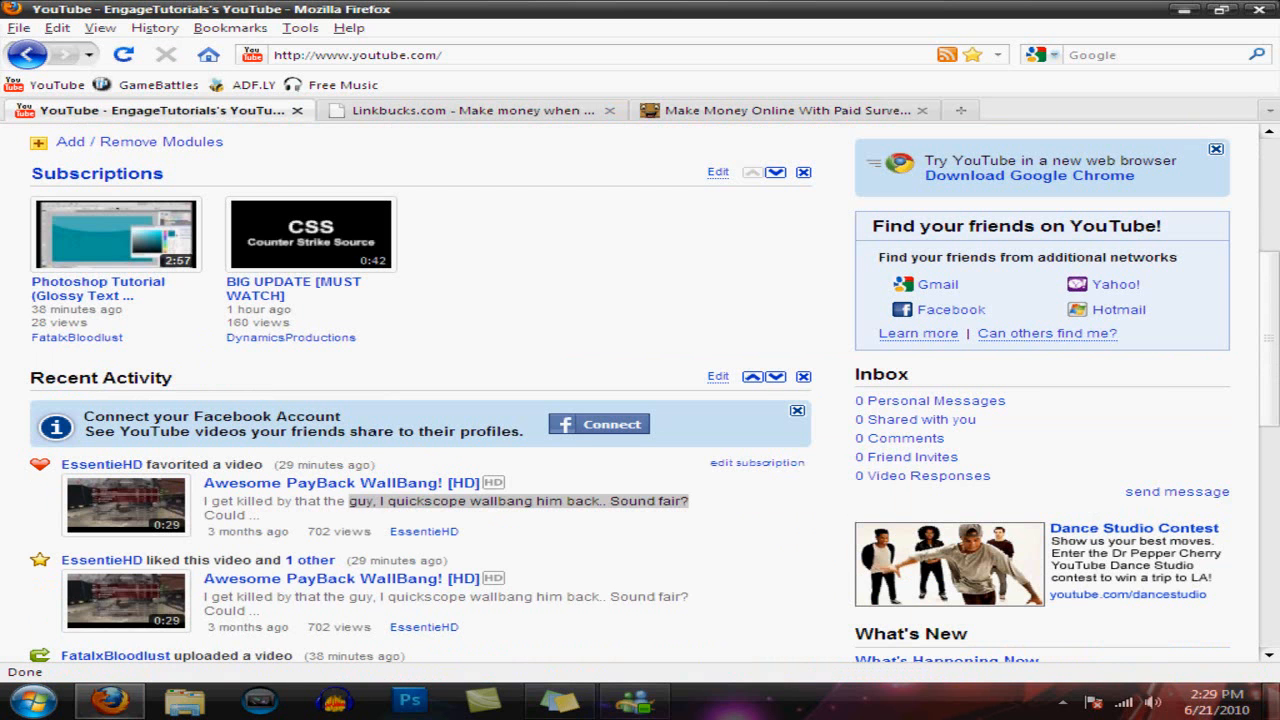
pyautogui.click(500, 540)
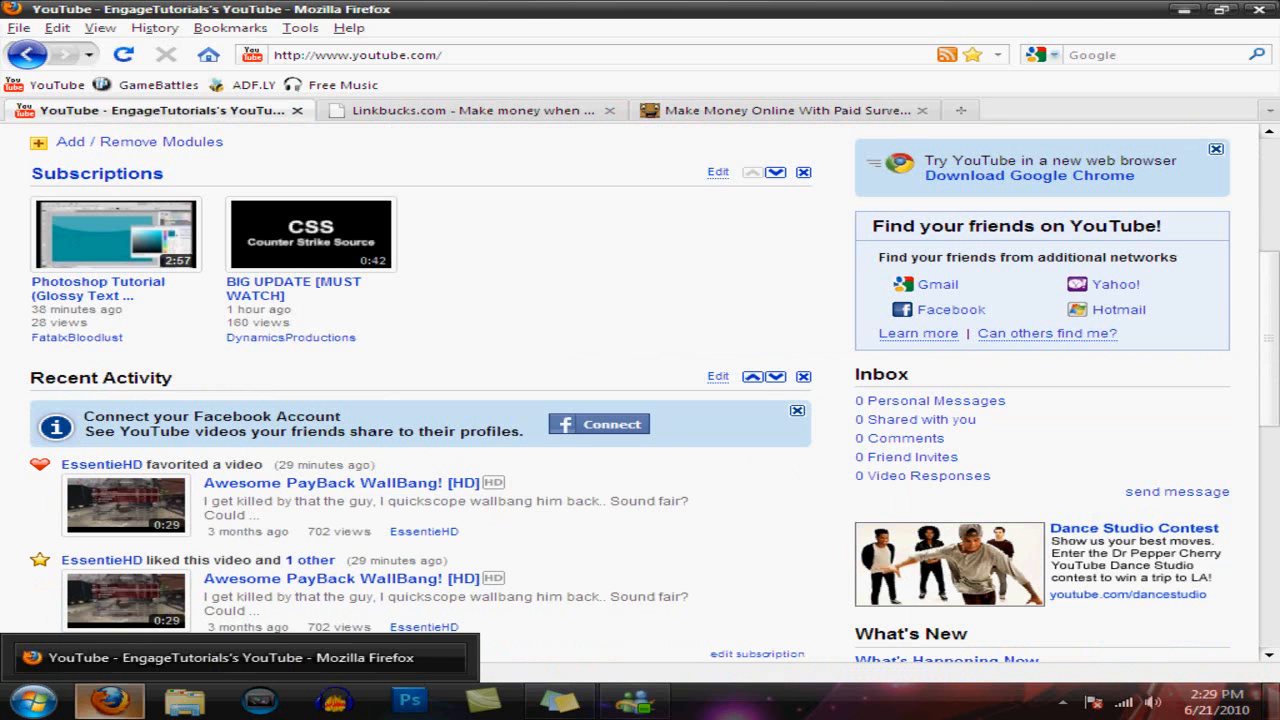
pyautogui.click(110, 700)
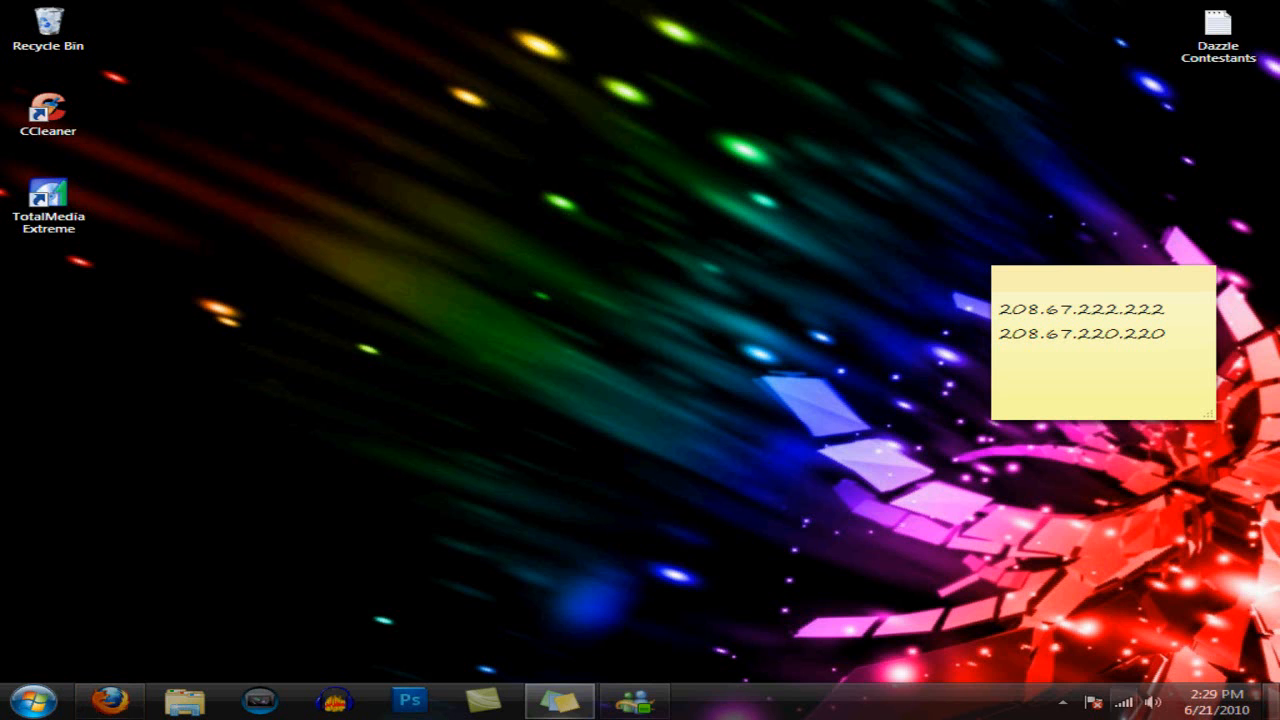
pyautogui.rightClick(1123, 701)
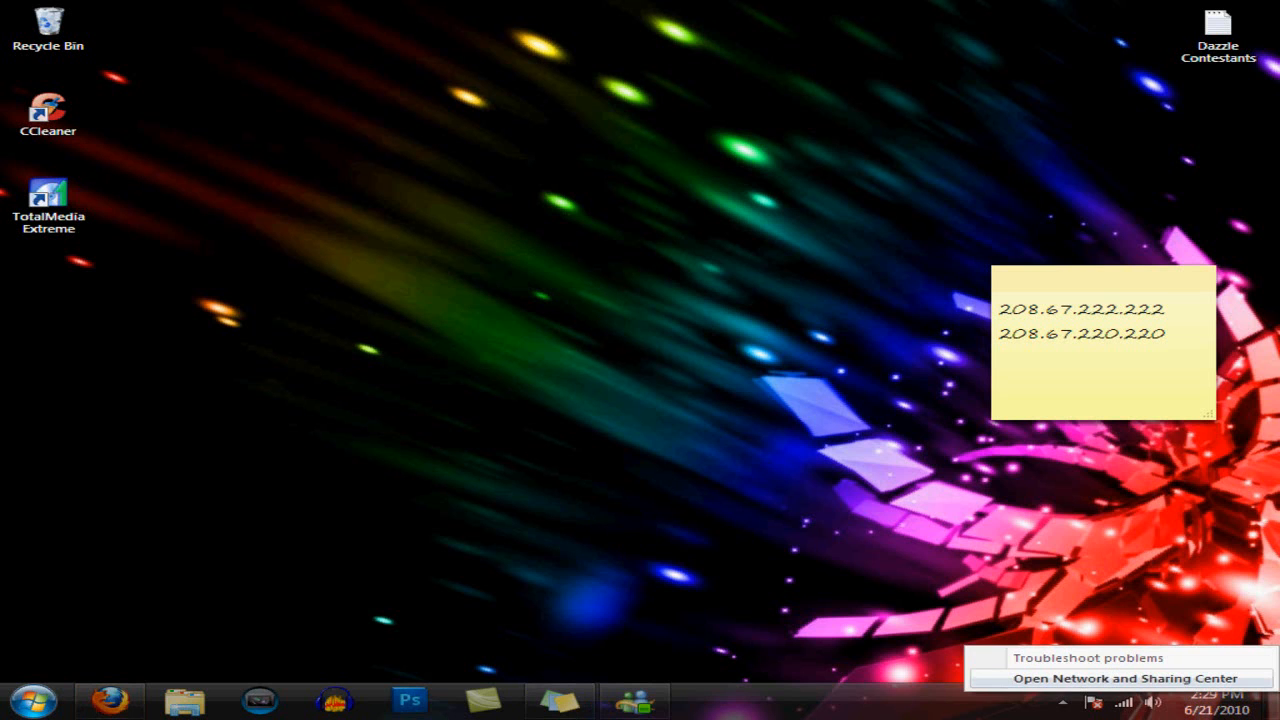
pyautogui.click(1125, 678)
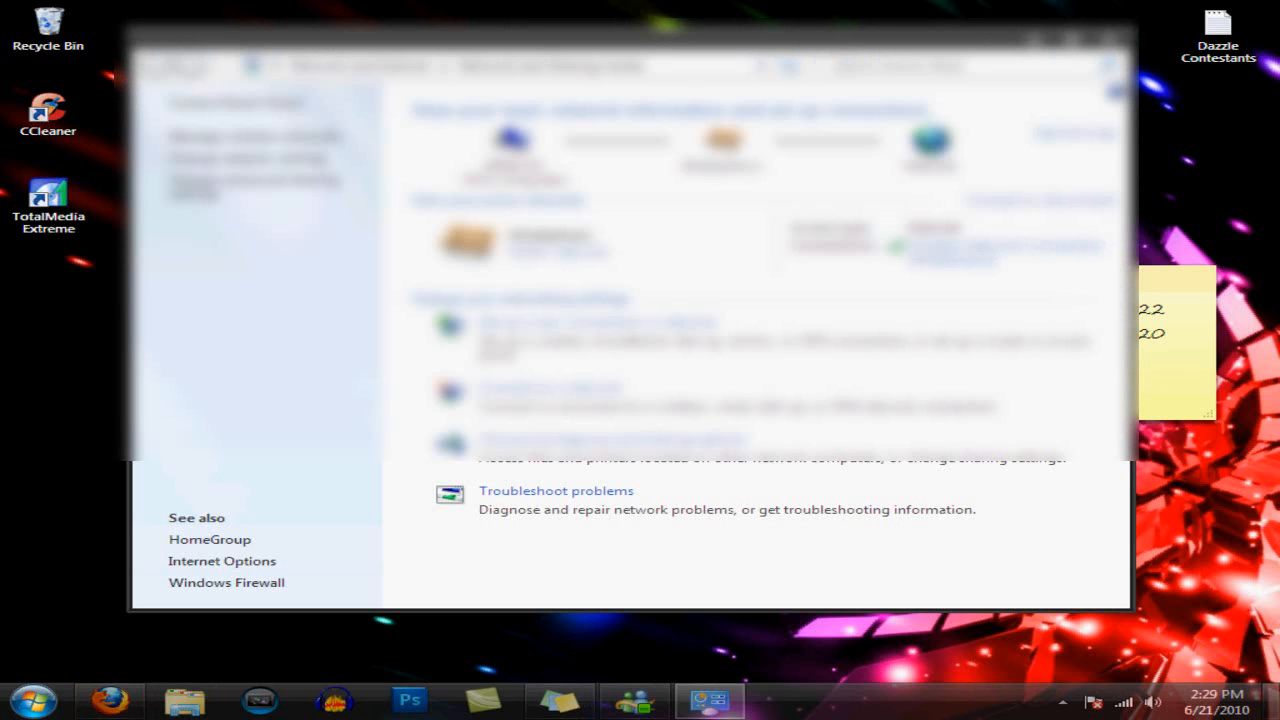
pyautogui.click(1109, 39)
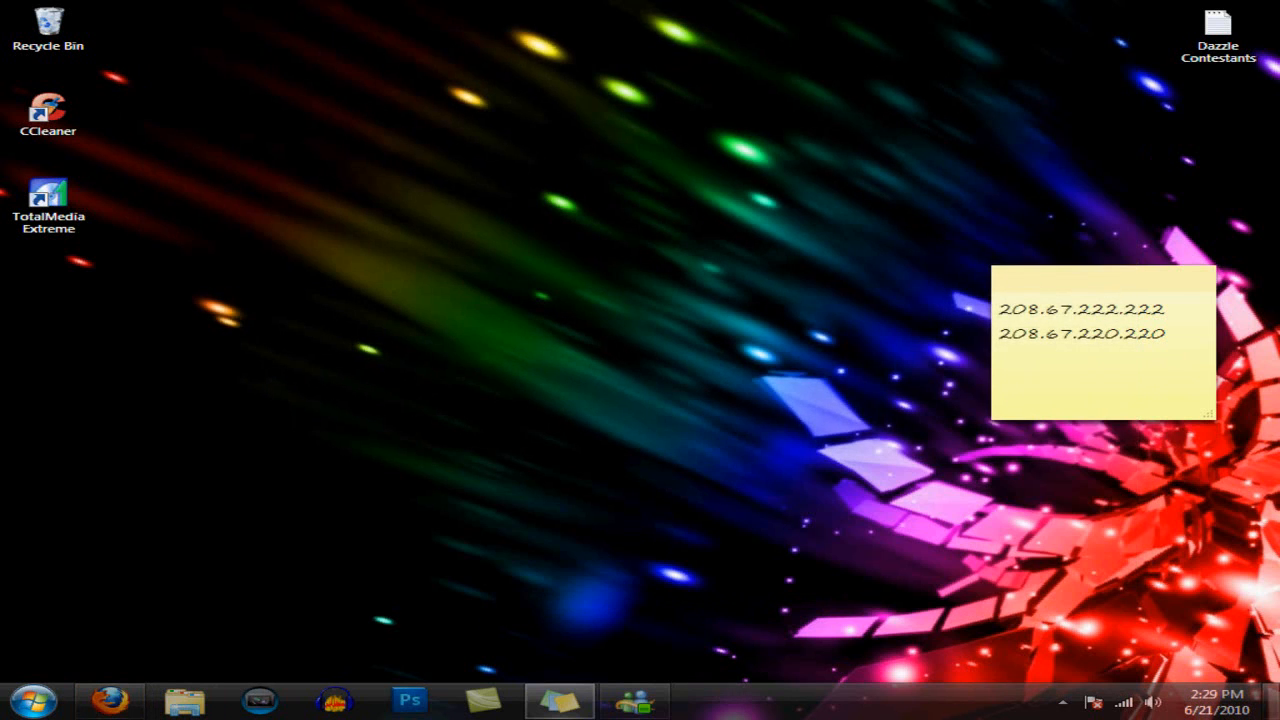